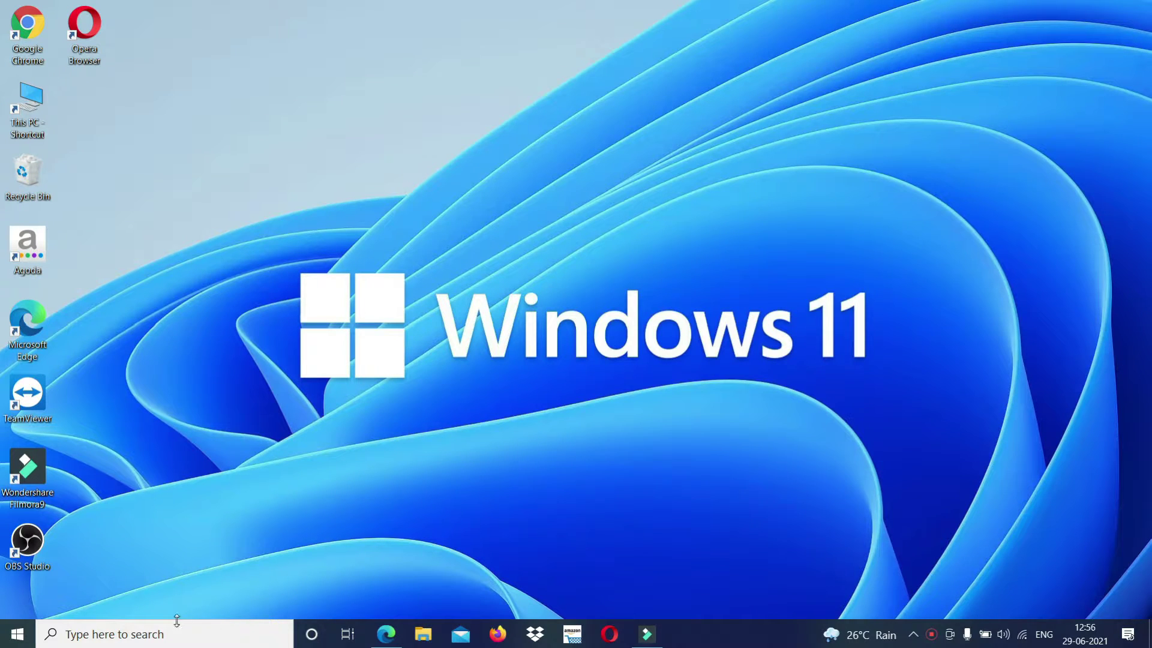
# - Search Windows for "Windows Update Settings" and open the Windows Update settings page
pyautogui.click(164, 630)
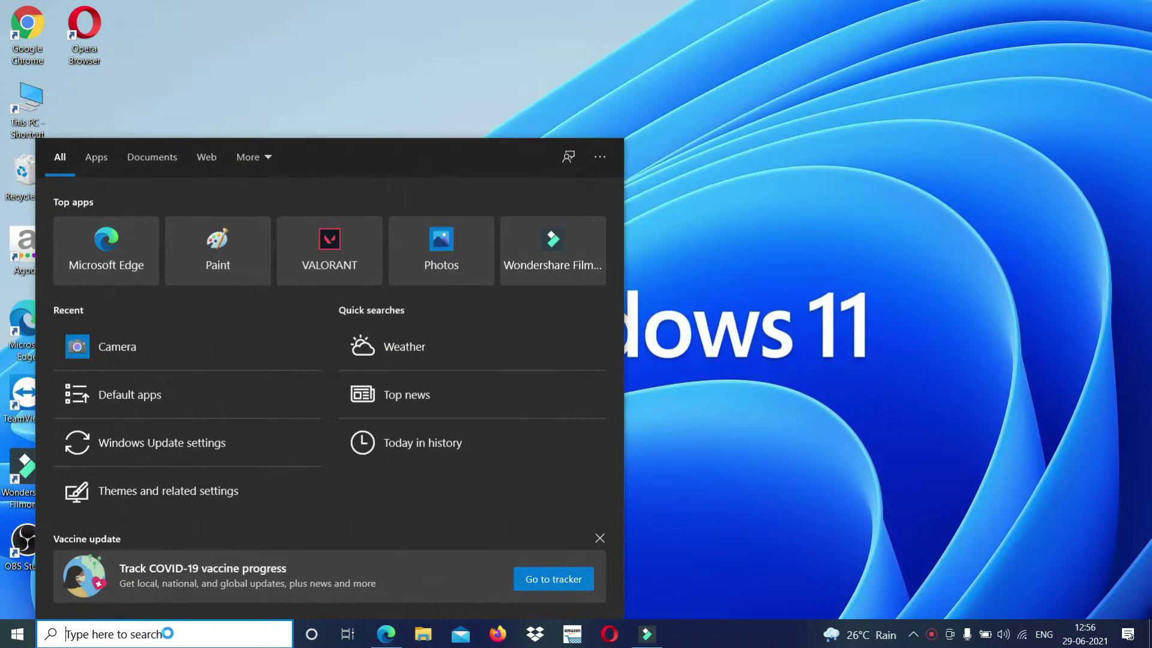
pyautogui.write('Wi')
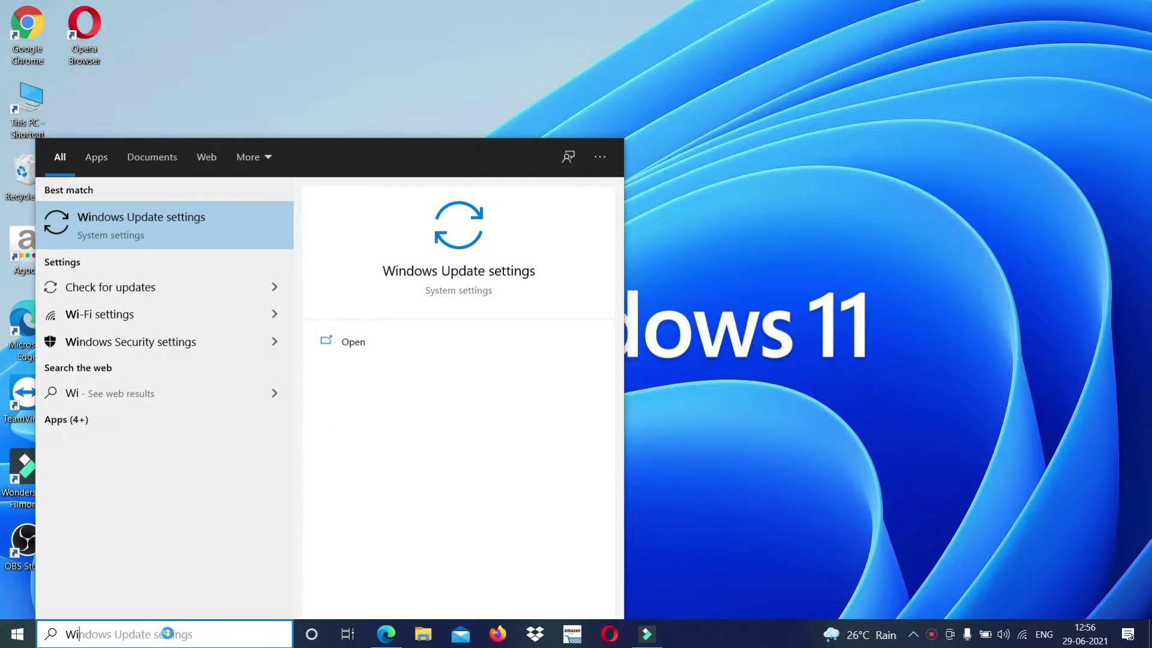
pyautogui.write('ndow')
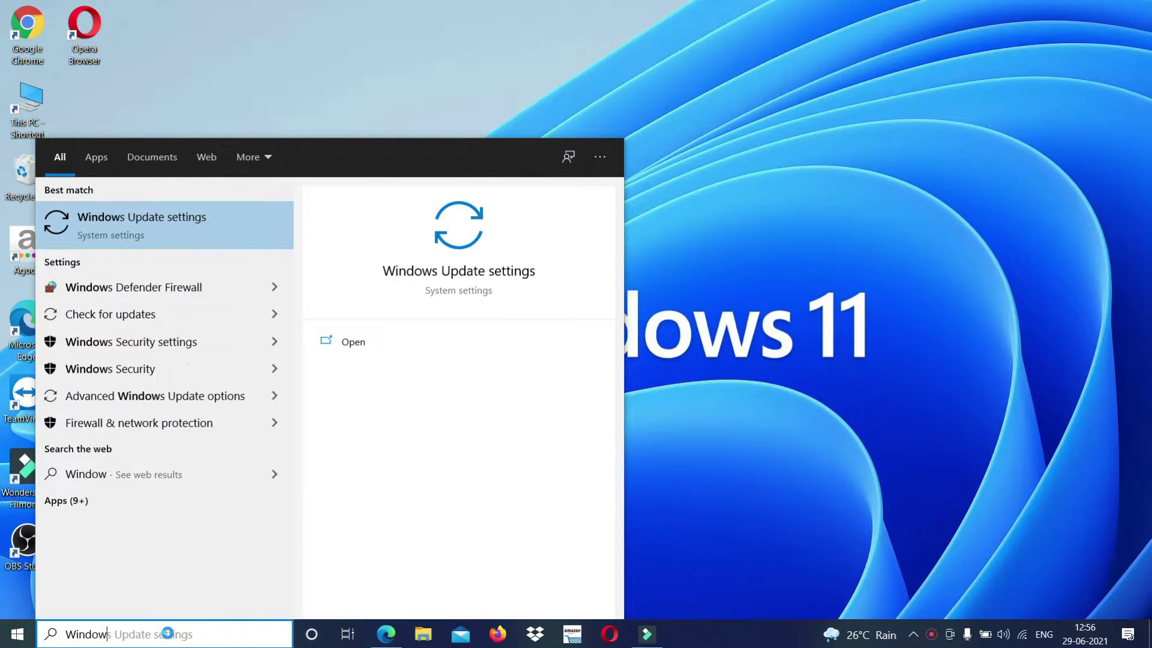
pyautogui.write('s Upda')
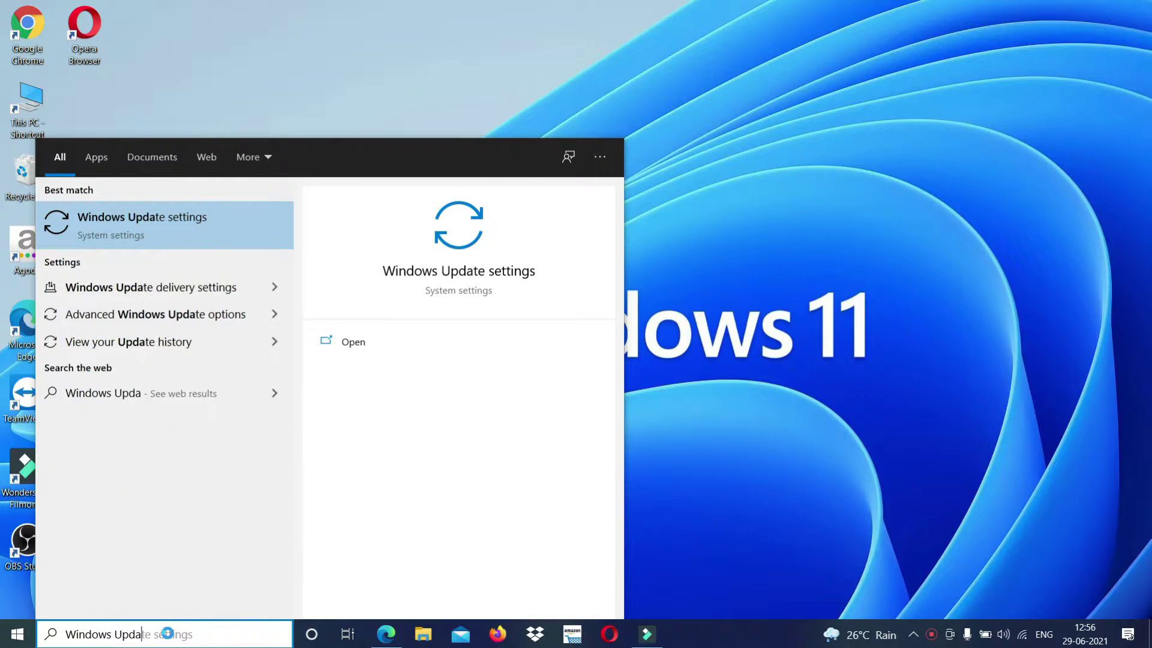
pyautogui.write('te Settings')
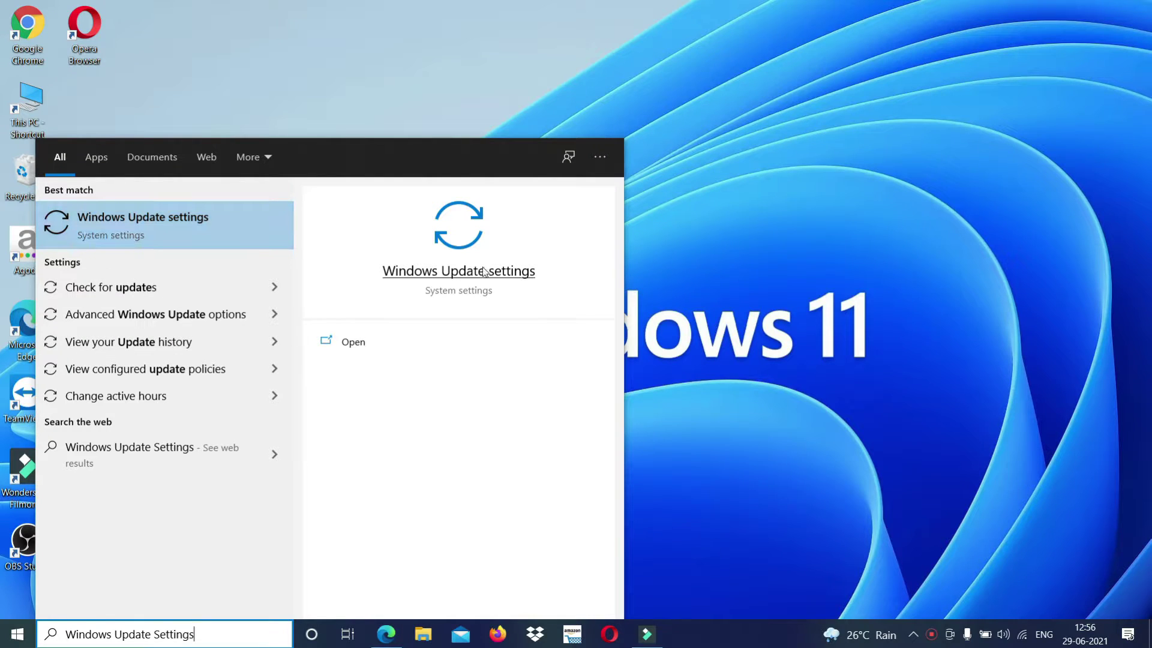
pyautogui.click(204, 218)
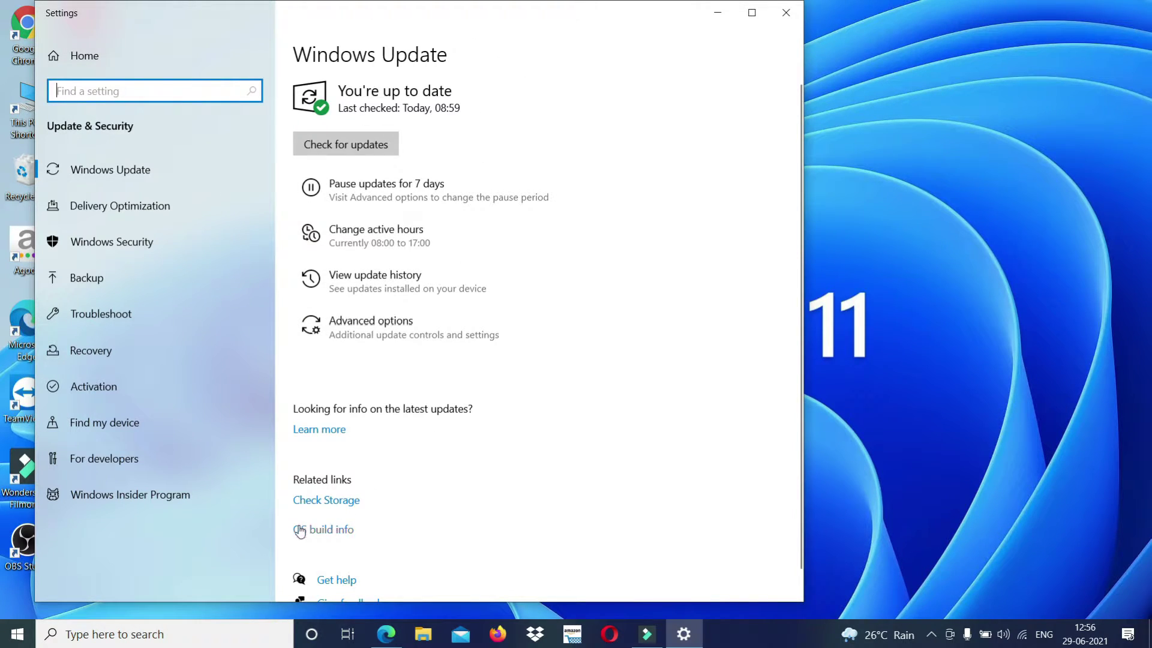
# - Open the Windows Insider Program settings and check the computer's Wi-Fi connection in the list of networks
pyautogui.click(152, 506)
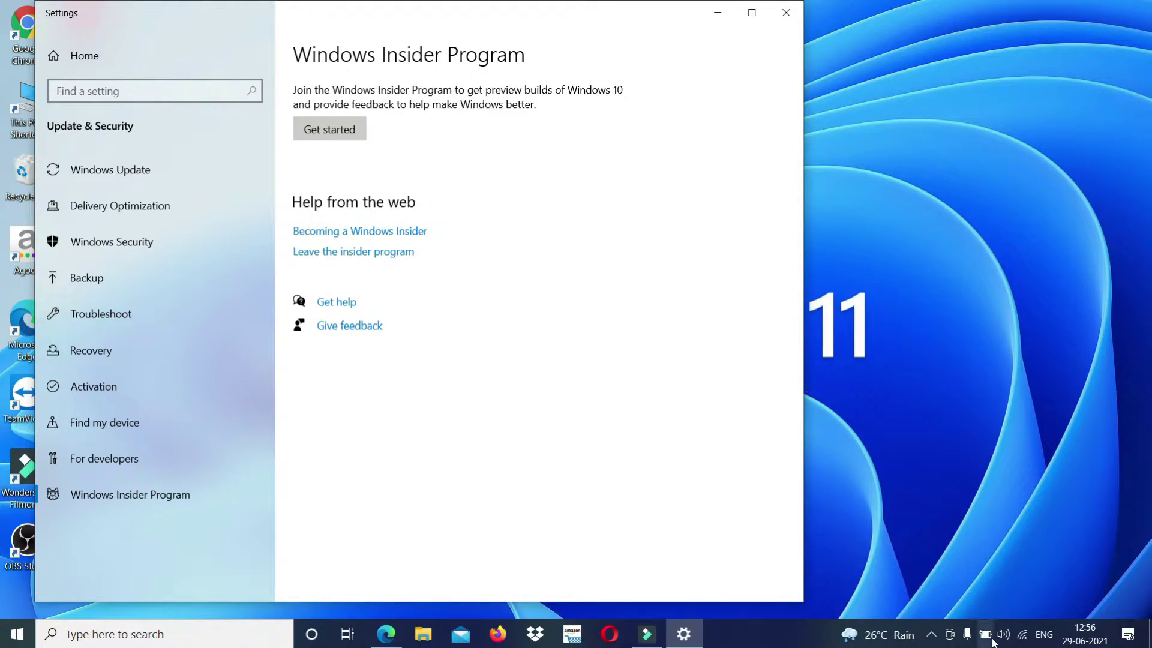
pyautogui.click(1023, 636)
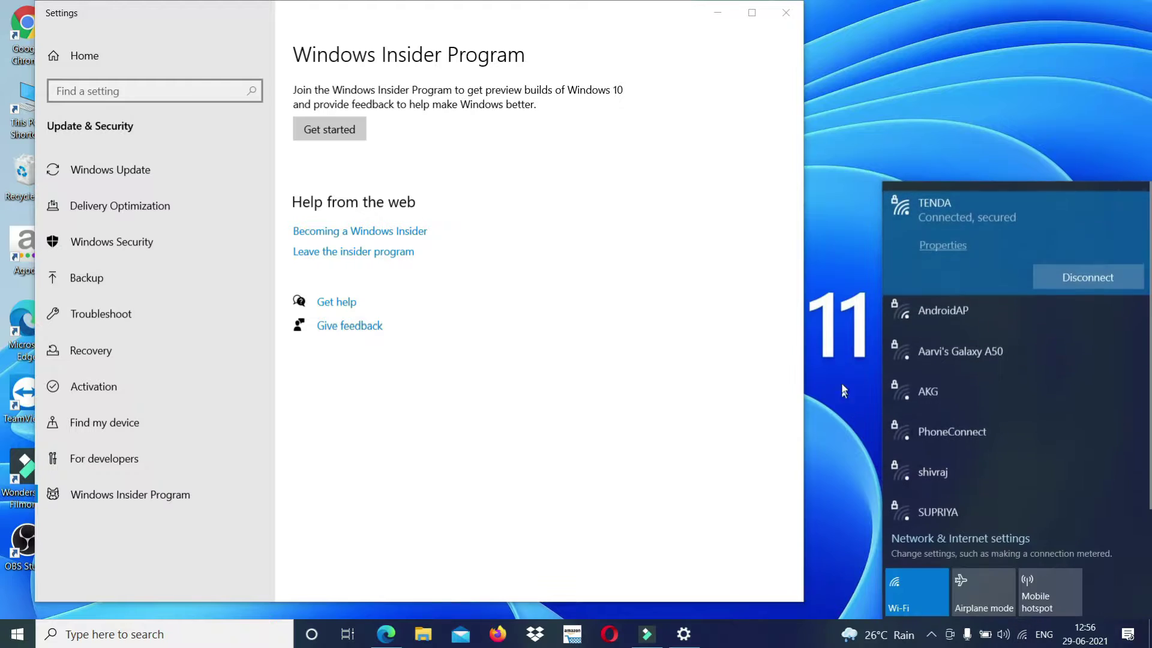
pyautogui.click(1023, 645)
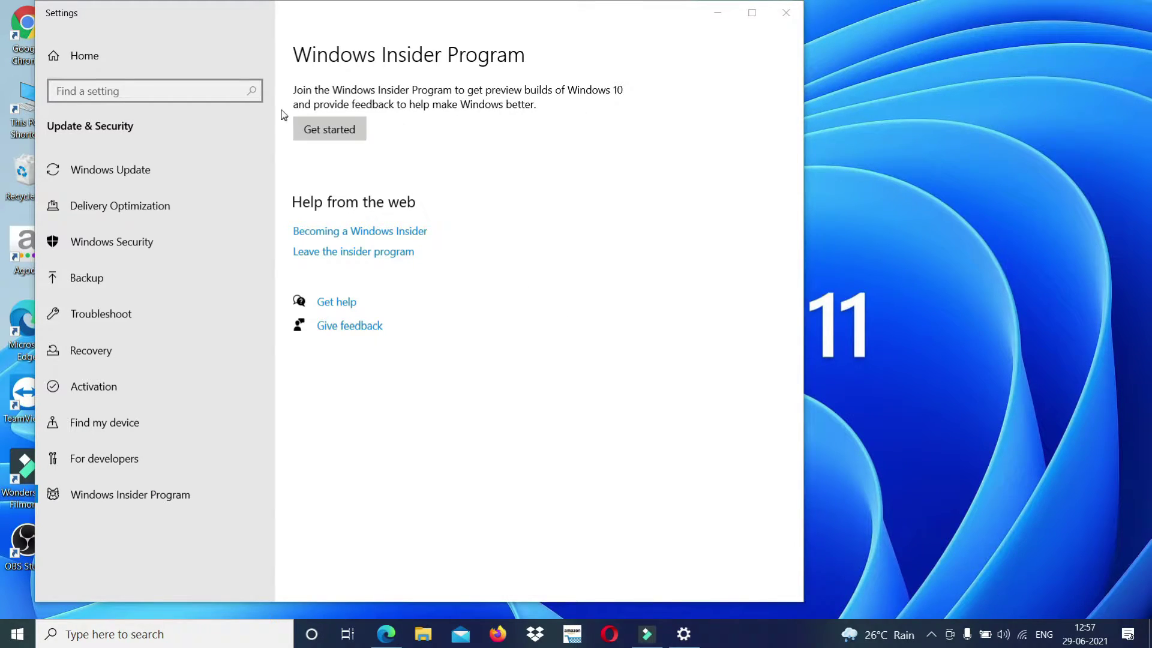
# - Register the current account for the Windows Insider Program, accepting the agreement terms and submitting the sign-up
pyautogui.click(354, 129)
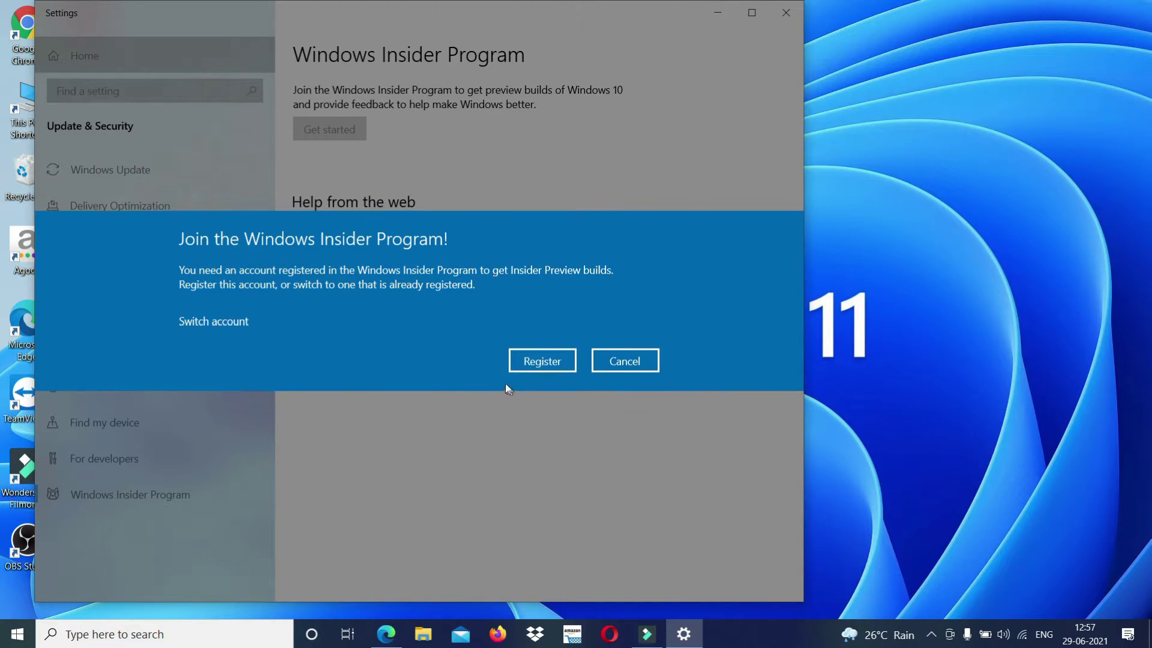
pyautogui.click(538, 362)
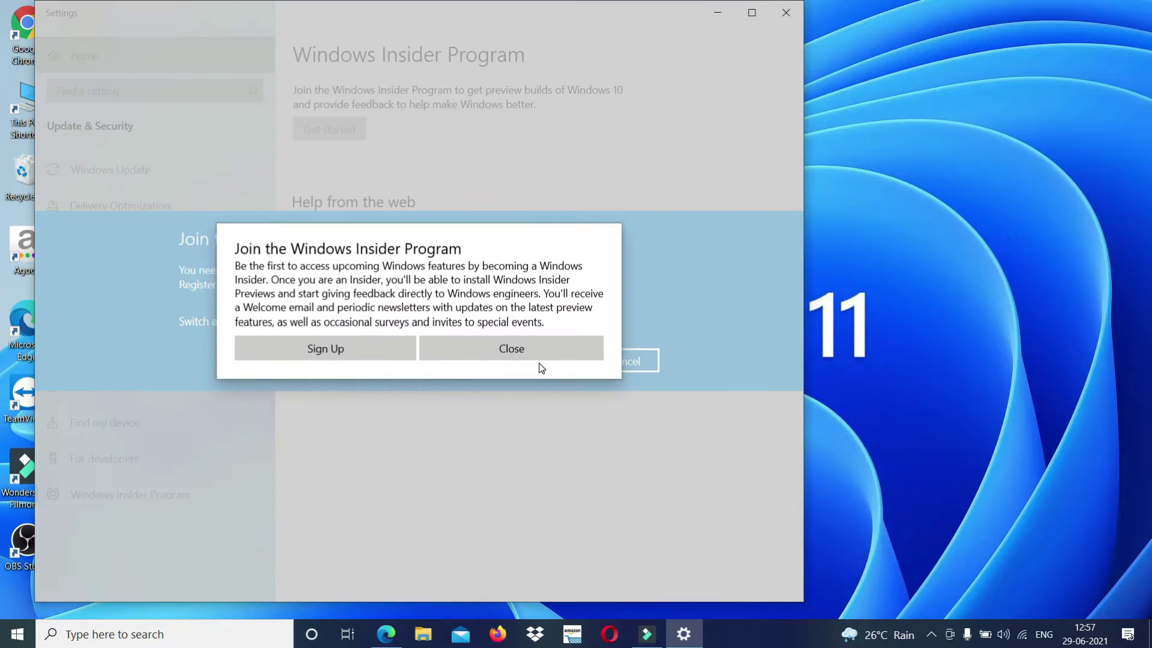
pyautogui.click(360, 352)
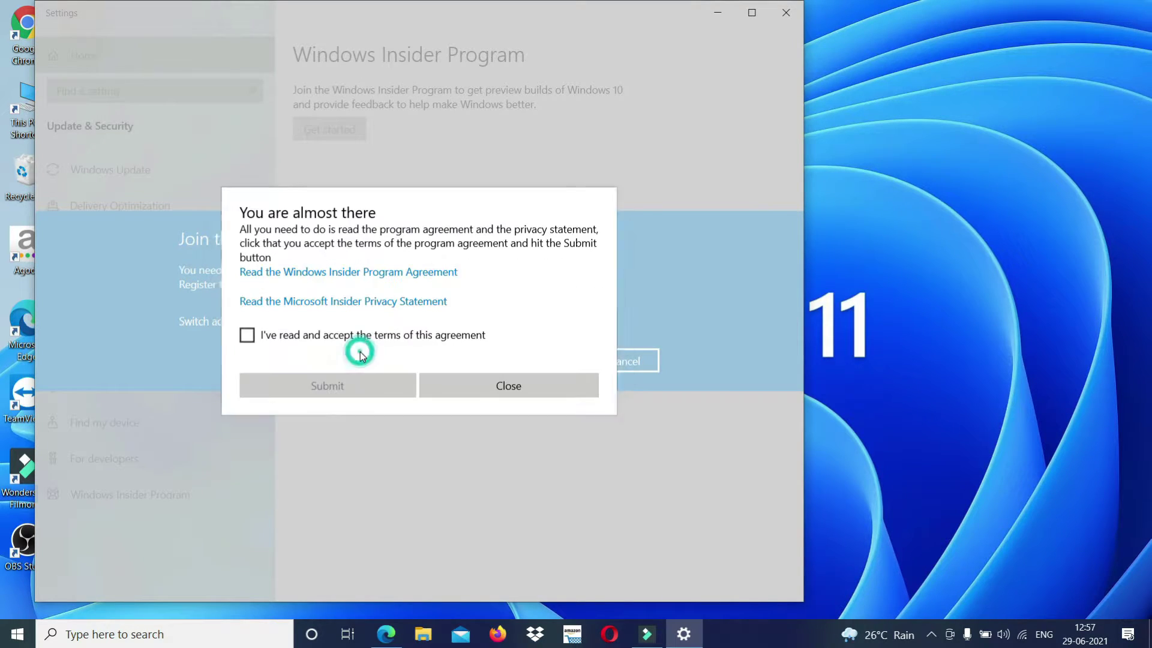
pyautogui.click(246, 335)
pyautogui.click(312, 385)
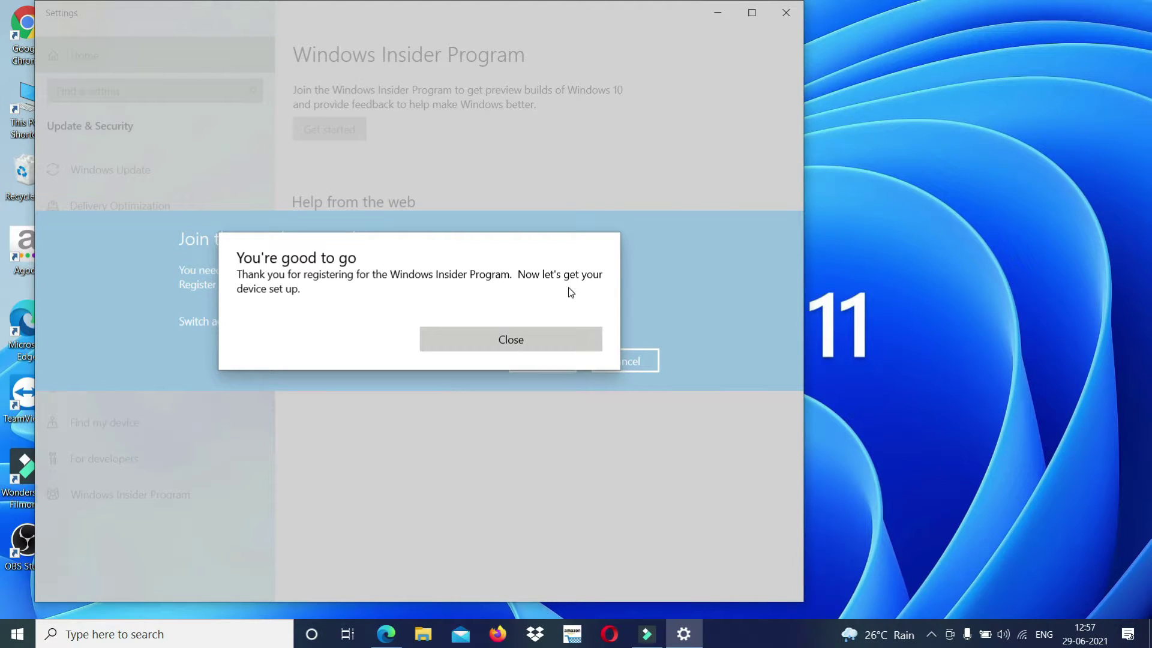
pyautogui.click(542, 337)
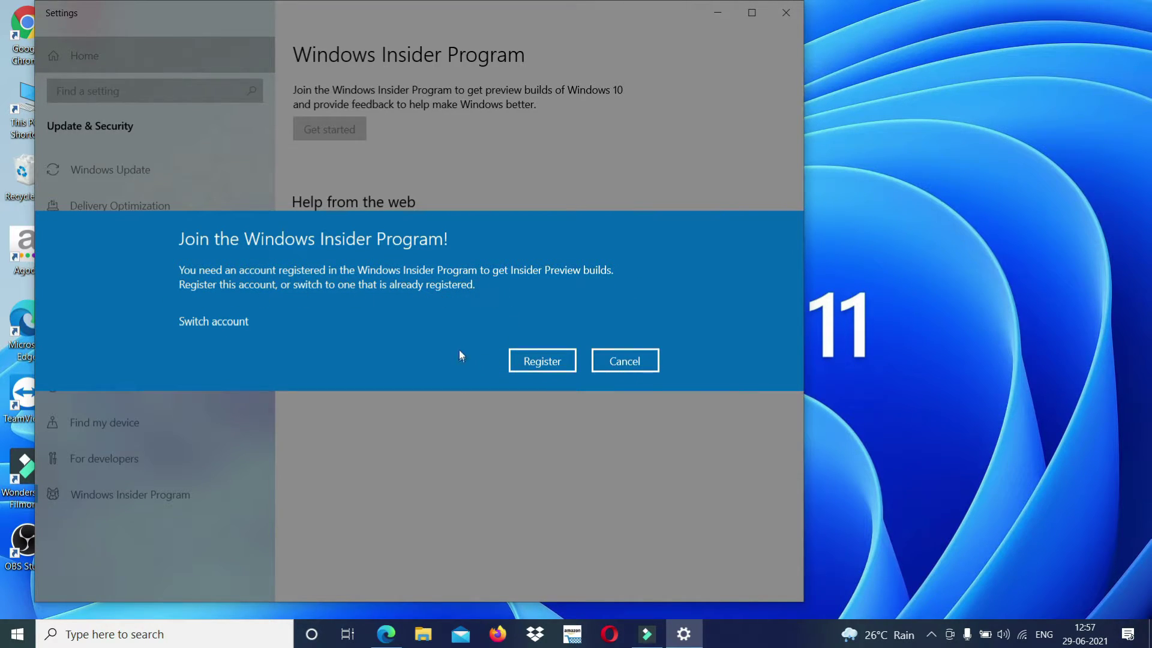
pyautogui.click(228, 322)
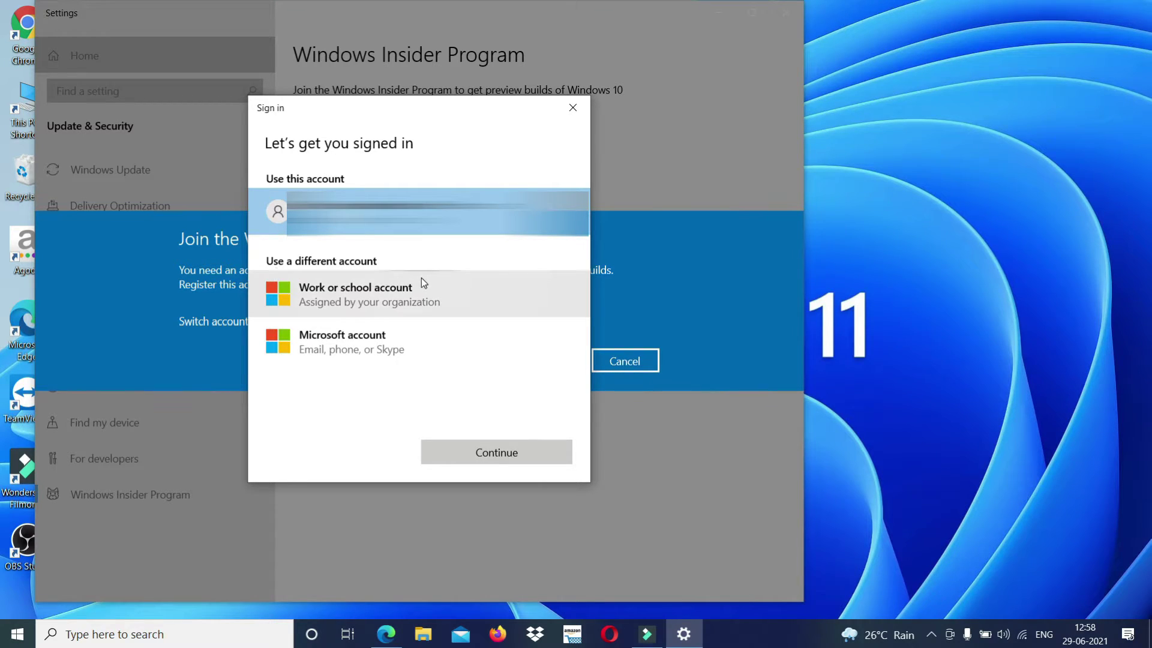
pyautogui.click(351, 342)
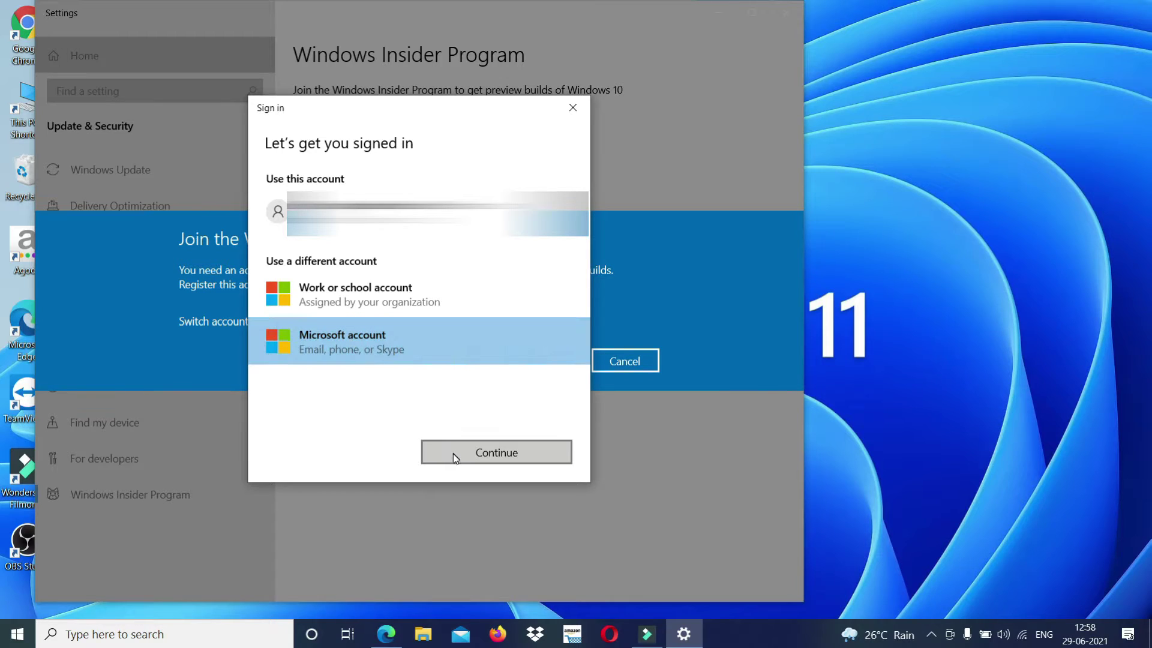
pyautogui.click(453, 455)
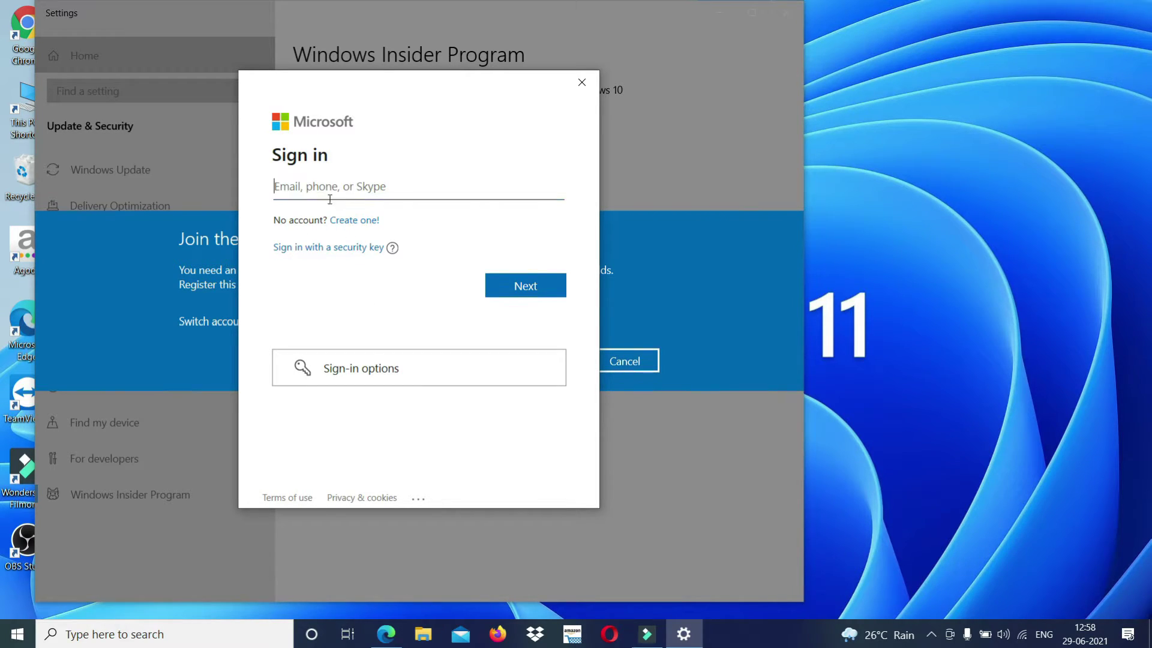
pyautogui.click(352, 218)
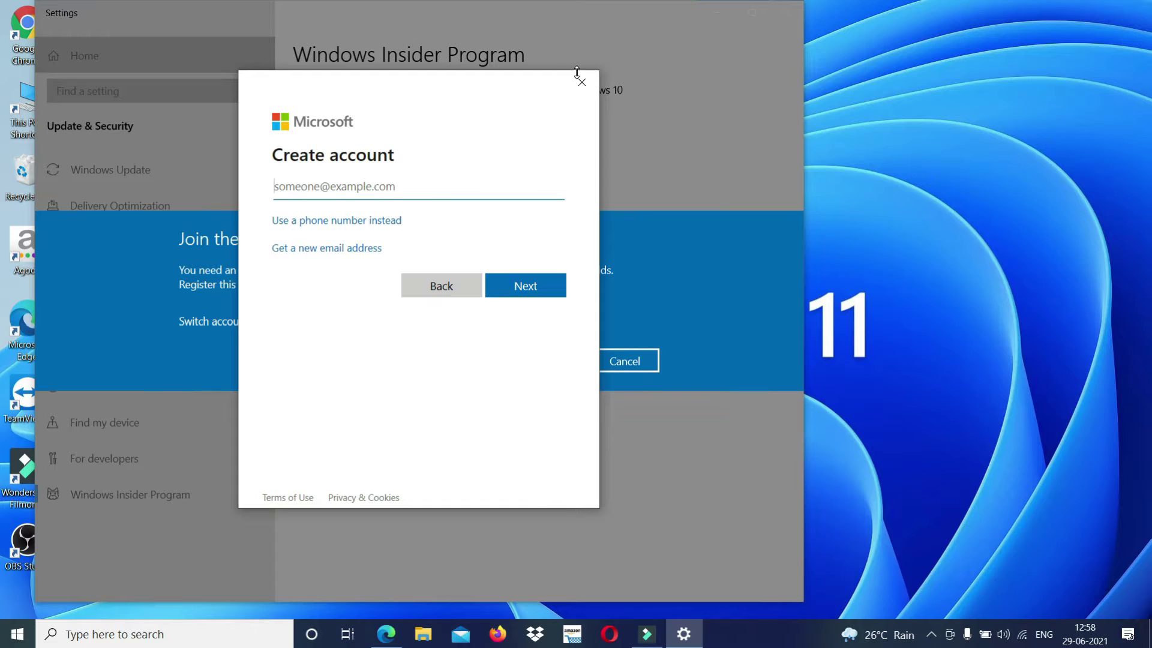
pyautogui.click(429, 296)
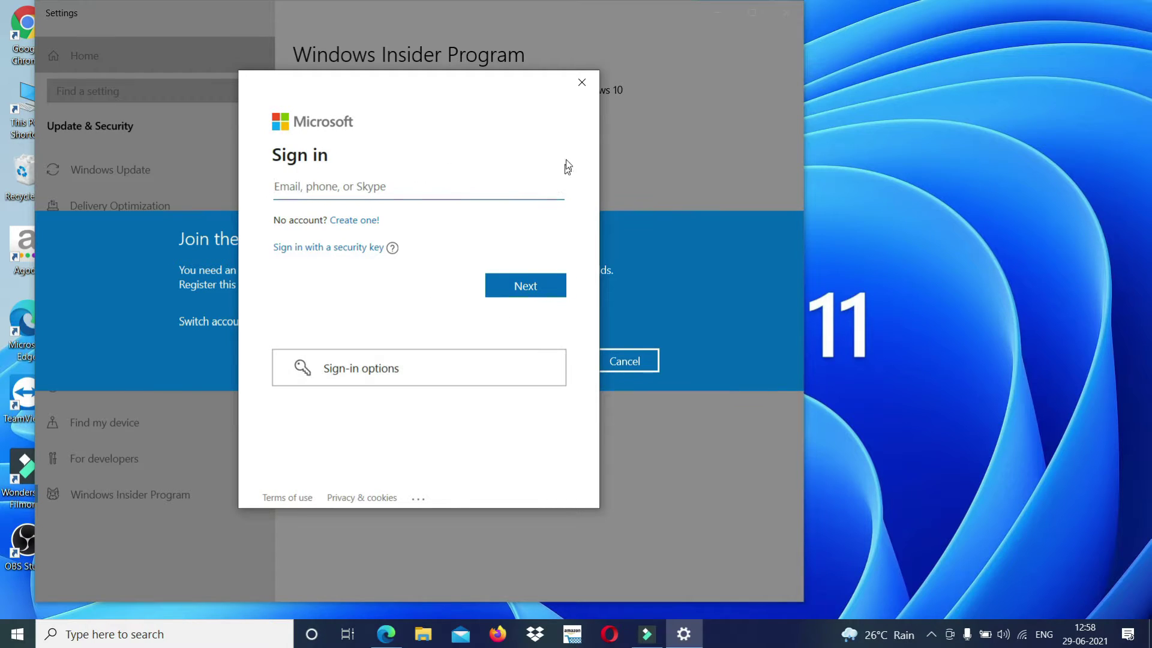
pyautogui.click(579, 84)
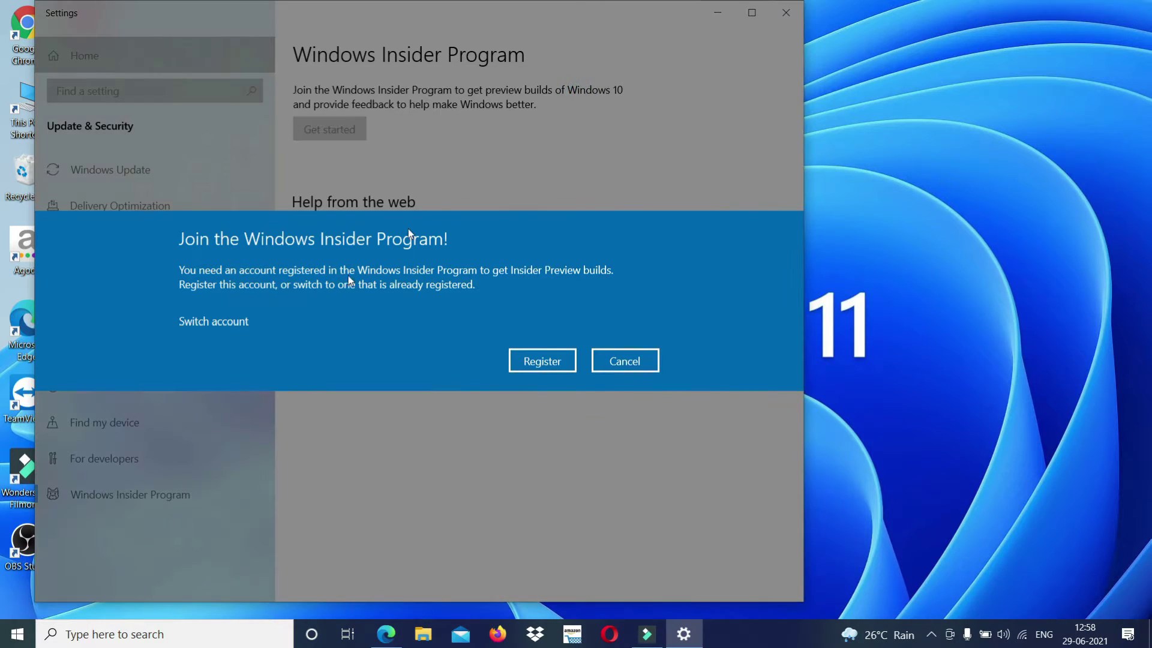
# - Switch to the account already listed on the device and link it to the Windows Insider Program
pyautogui.click(221, 327)
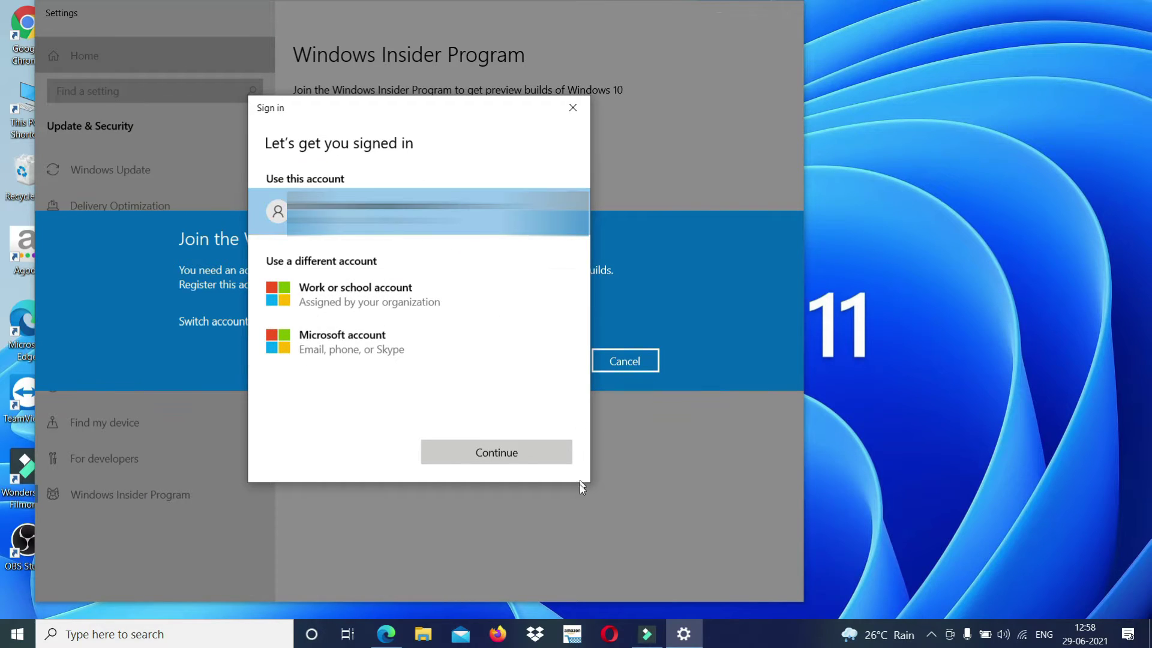
pyautogui.click(532, 456)
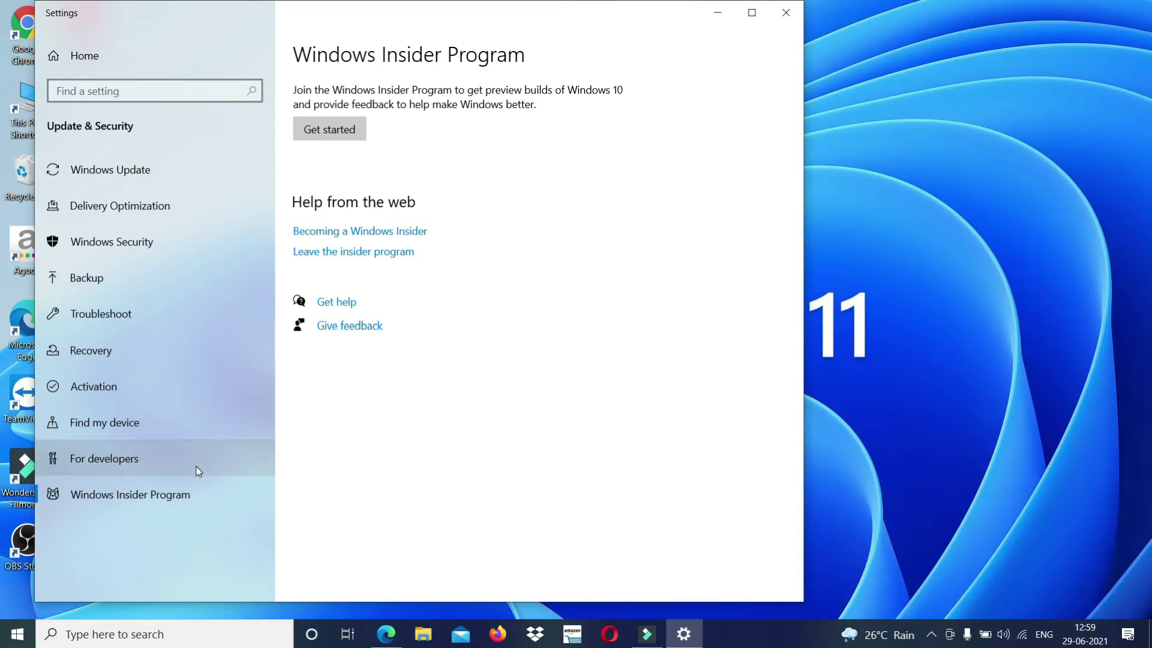
pyautogui.click(349, 137)
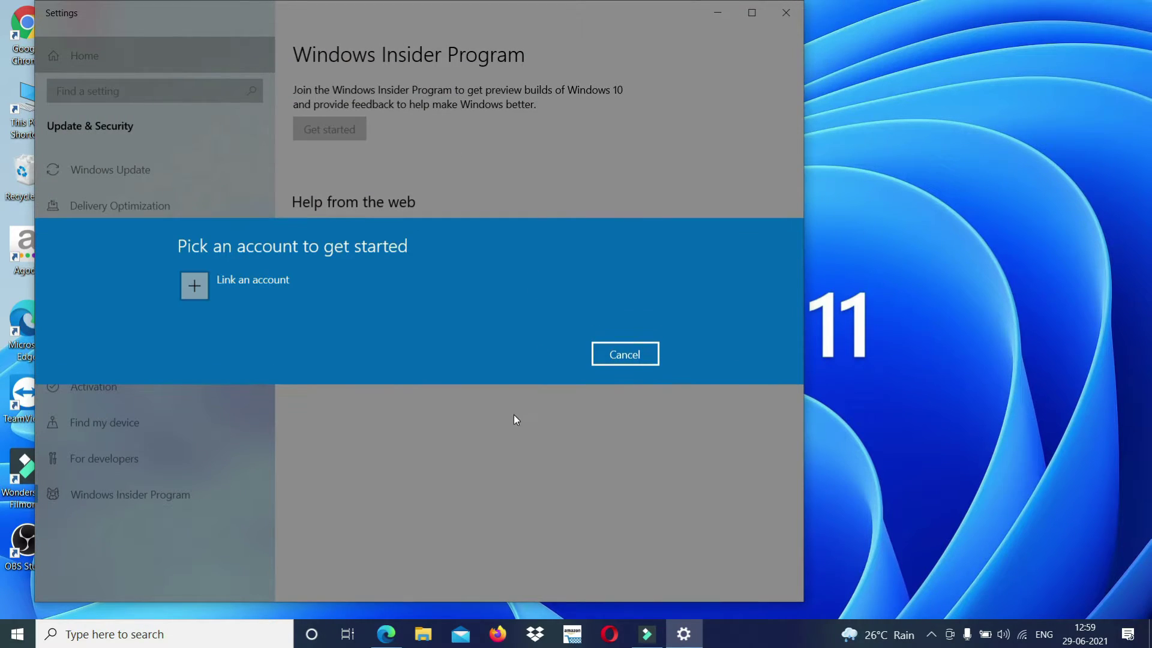
pyautogui.click(195, 287)
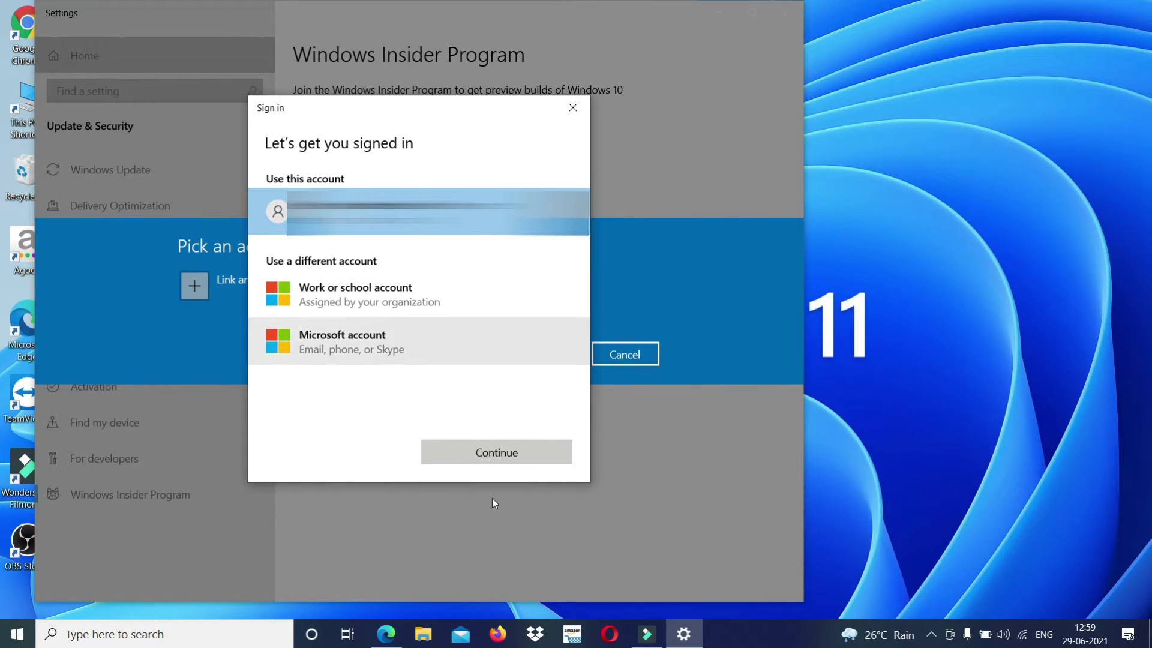
pyautogui.click(497, 454)
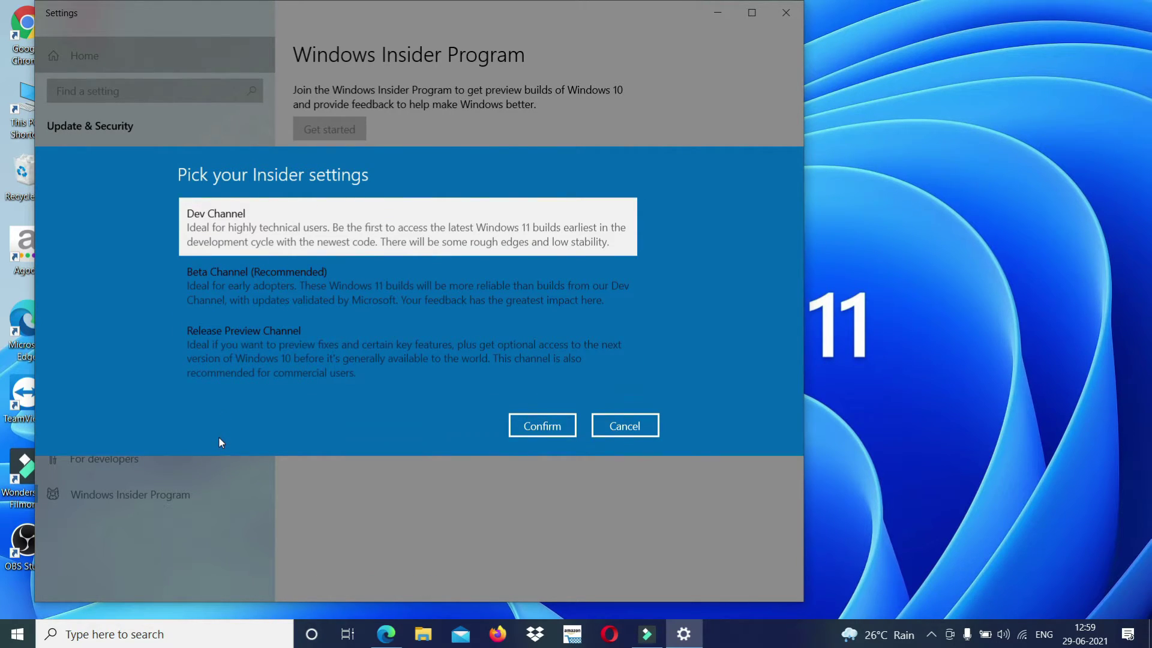
# - Confirm the Dev Channel as the Insider setting and accept the Insider privacy statement and program agreement
pyautogui.click(542, 426)
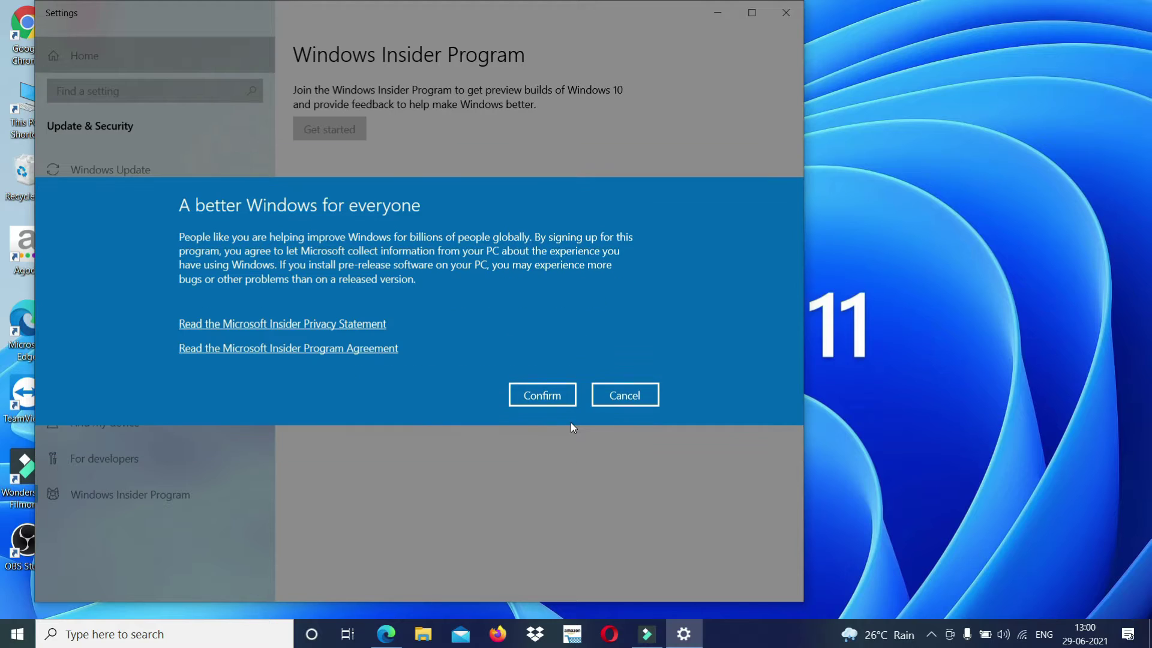
pyautogui.click(520, 393)
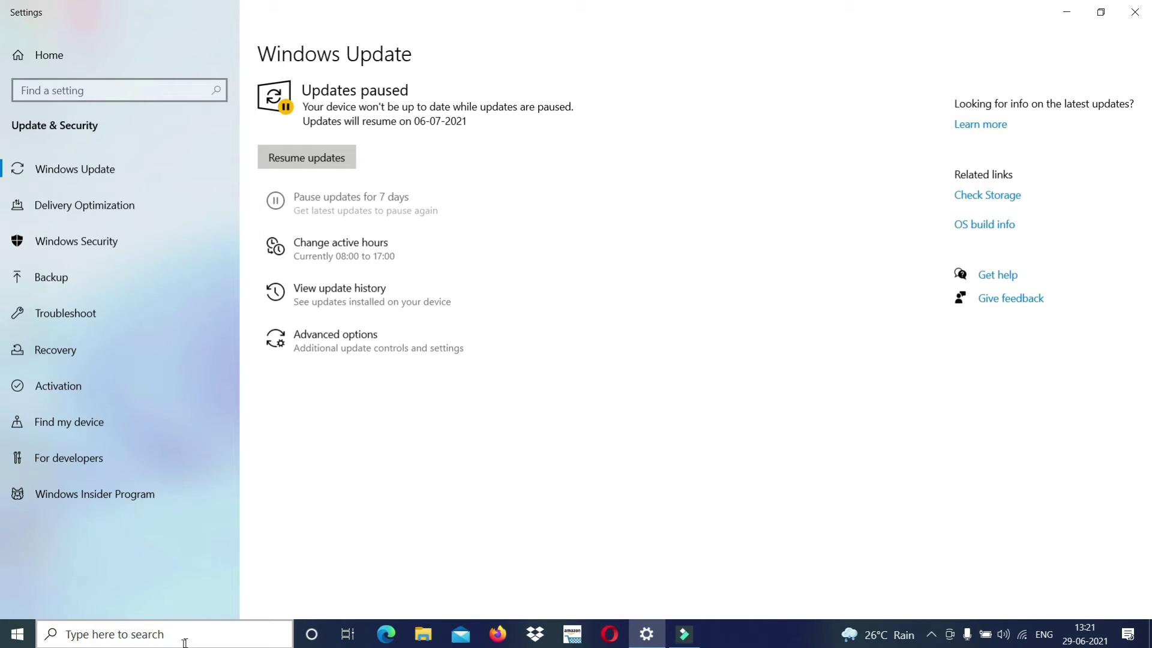
# - Search Windows for "windows update settings" and reopen the Windows Update page
pyautogui.click(185, 642)
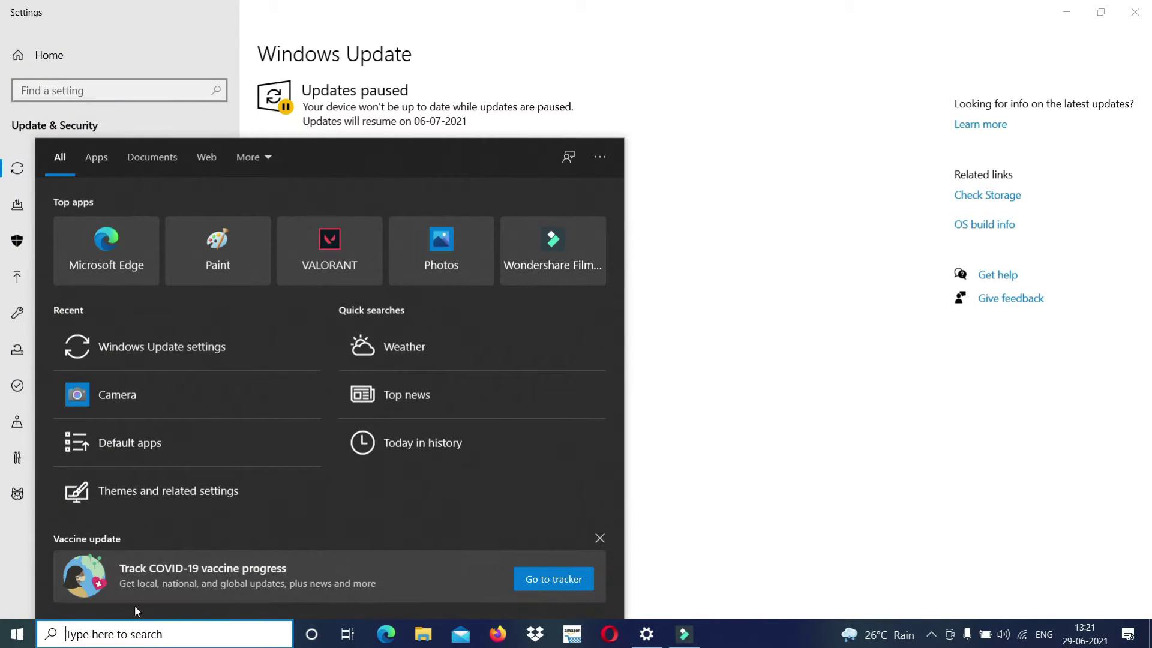
pyautogui.write('windows ')
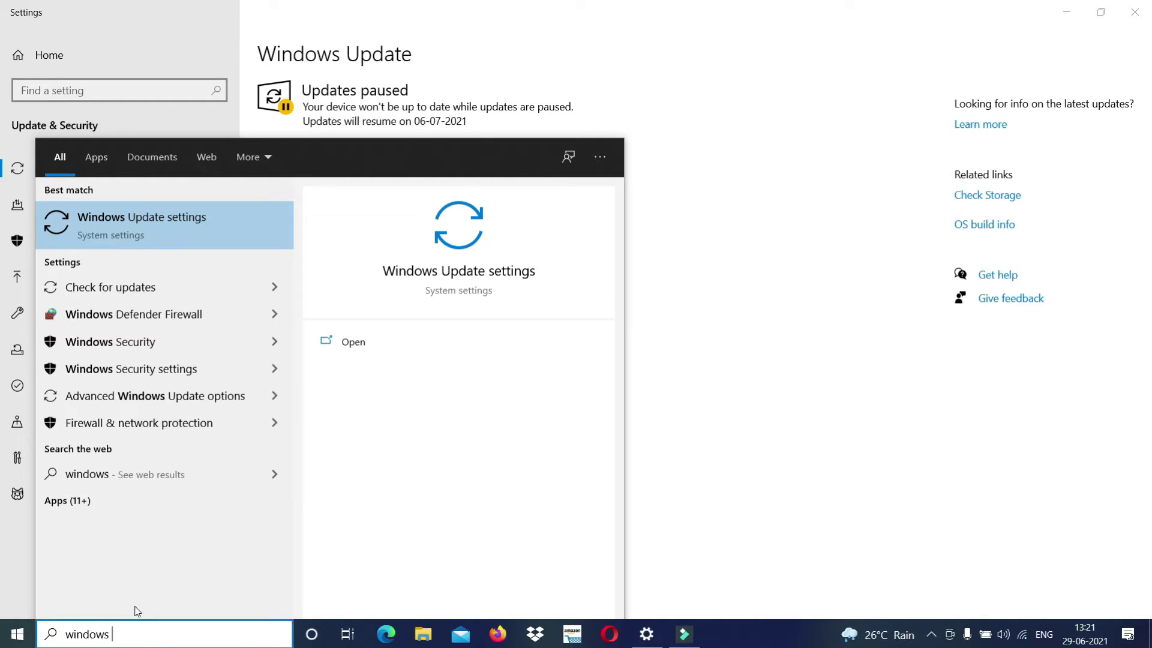
pyautogui.write('upd')
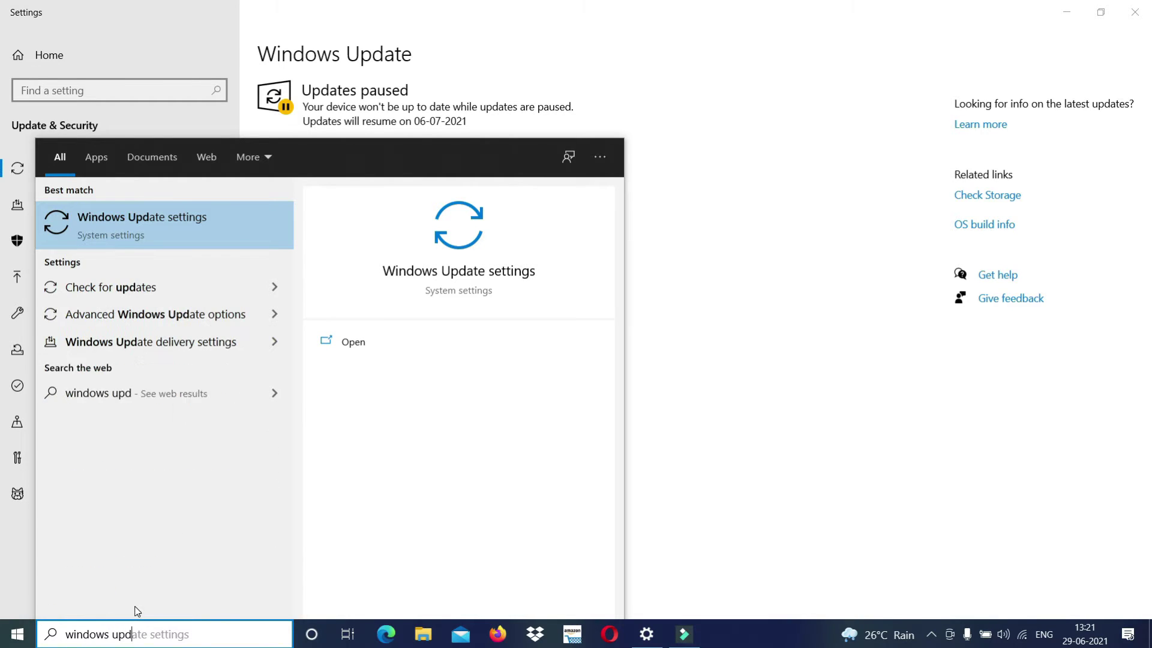
pyautogui.write('ate ')
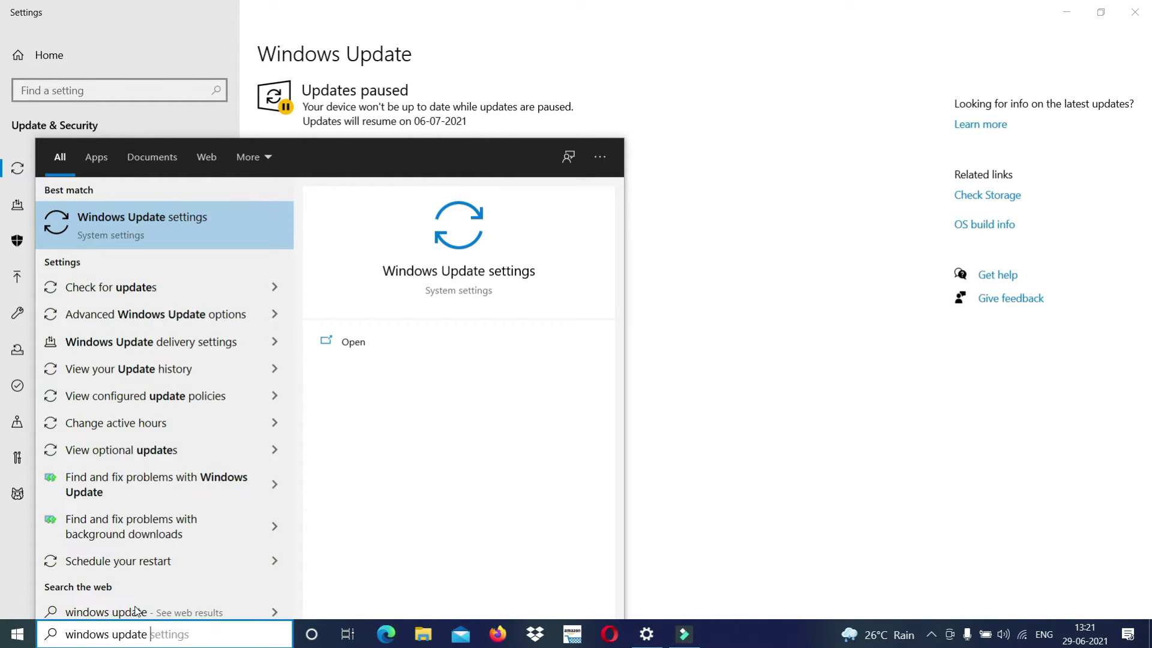
pyautogui.write('settings')
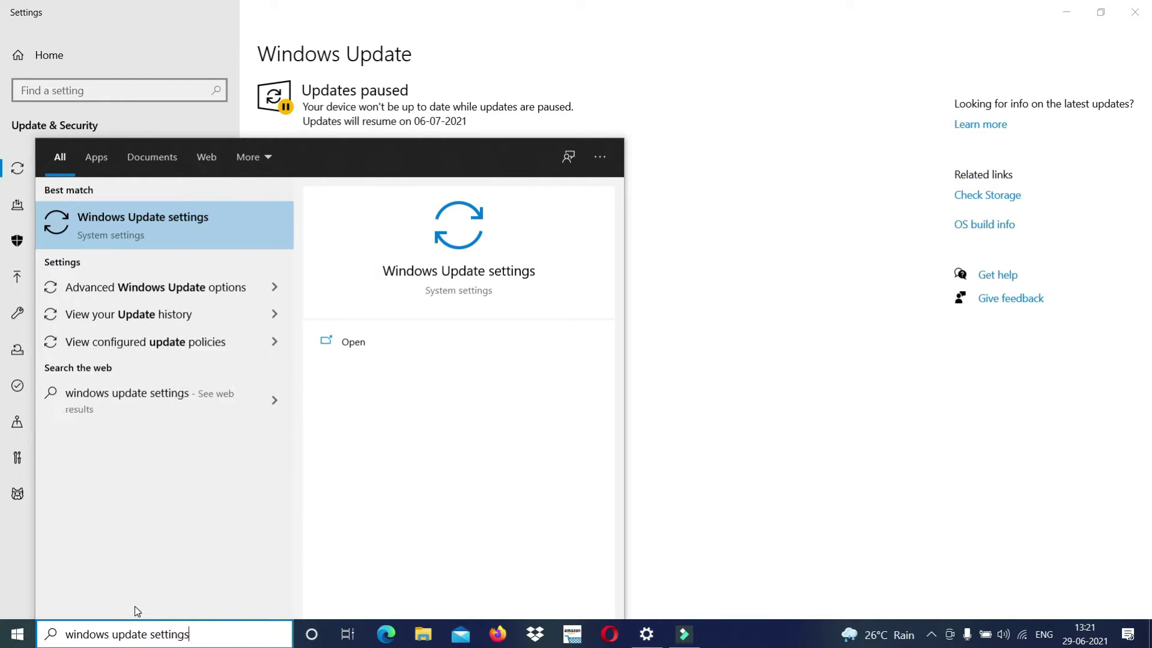
pyautogui.click(196, 235)
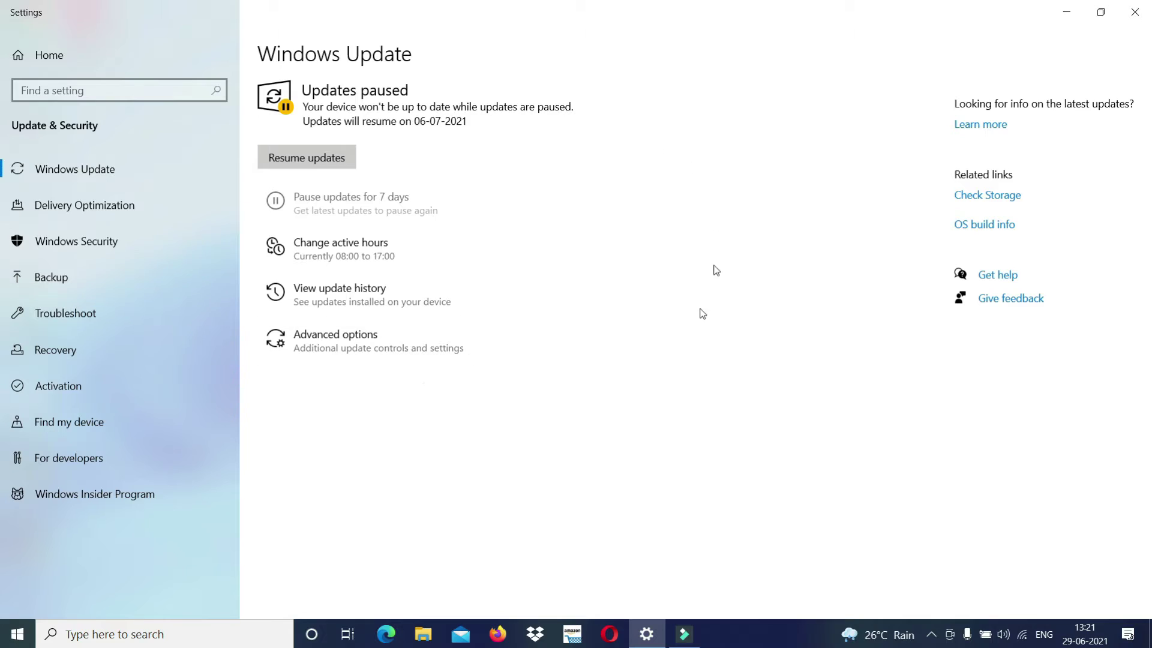
# - Check which channel is chosen in the Windows Insider Program settings and return to the program page
pyautogui.click(192, 498)
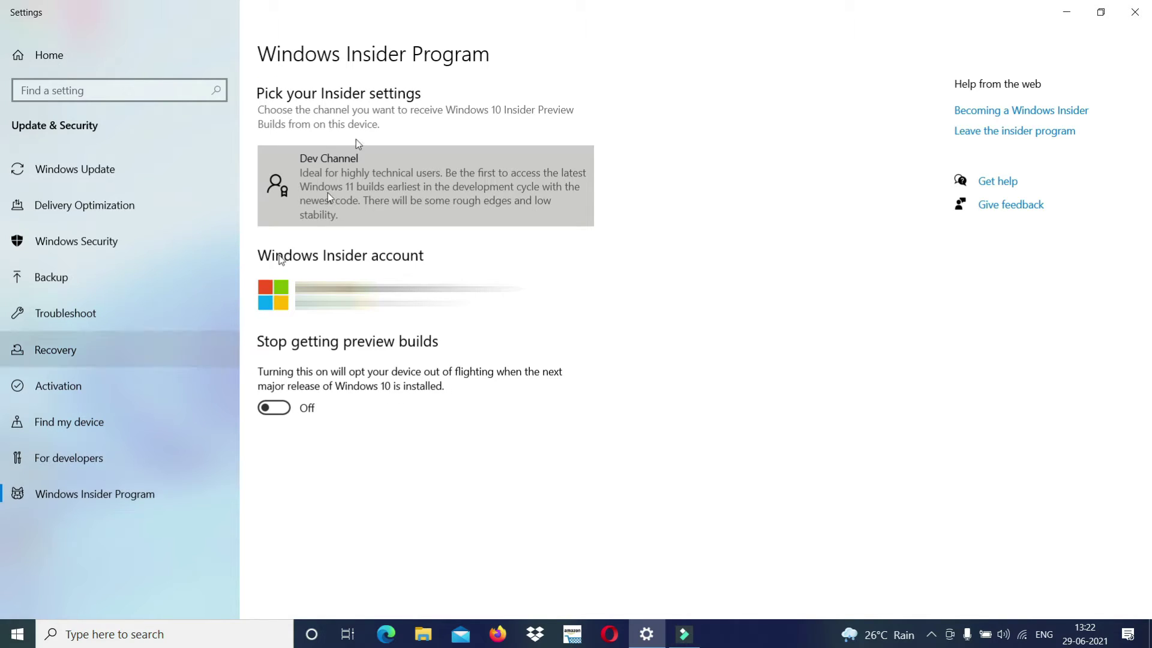
pyautogui.click(387, 181)
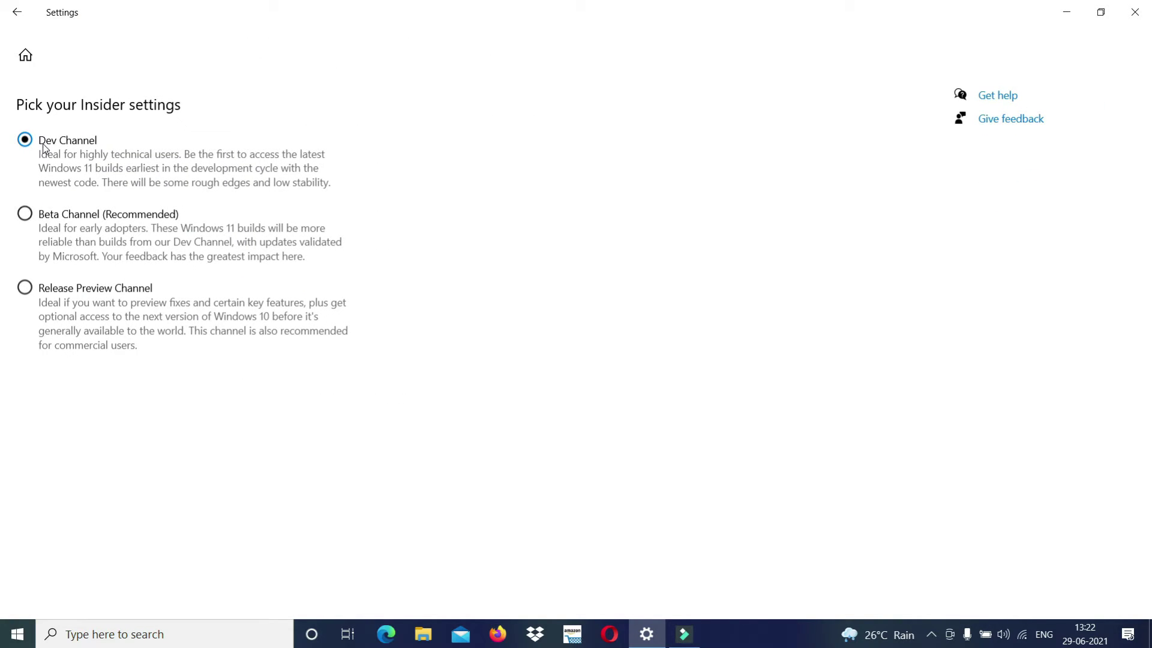
pyautogui.click(27, 22)
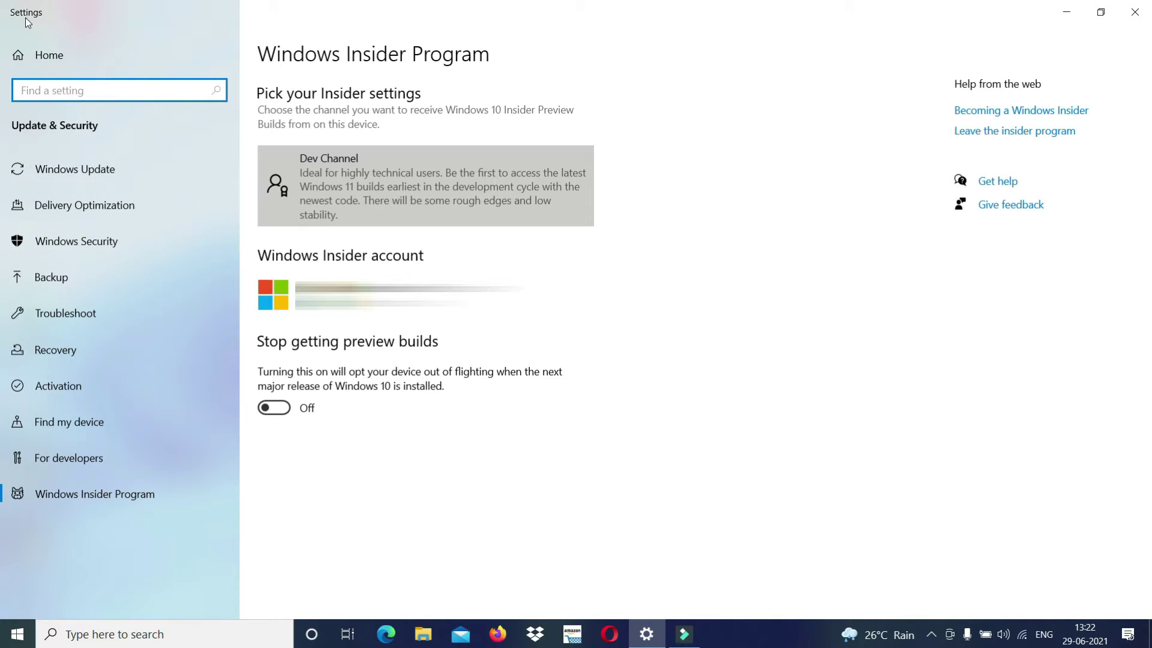
# - Return to Windows Update and resume the paused updates
pyautogui.click(69, 174)
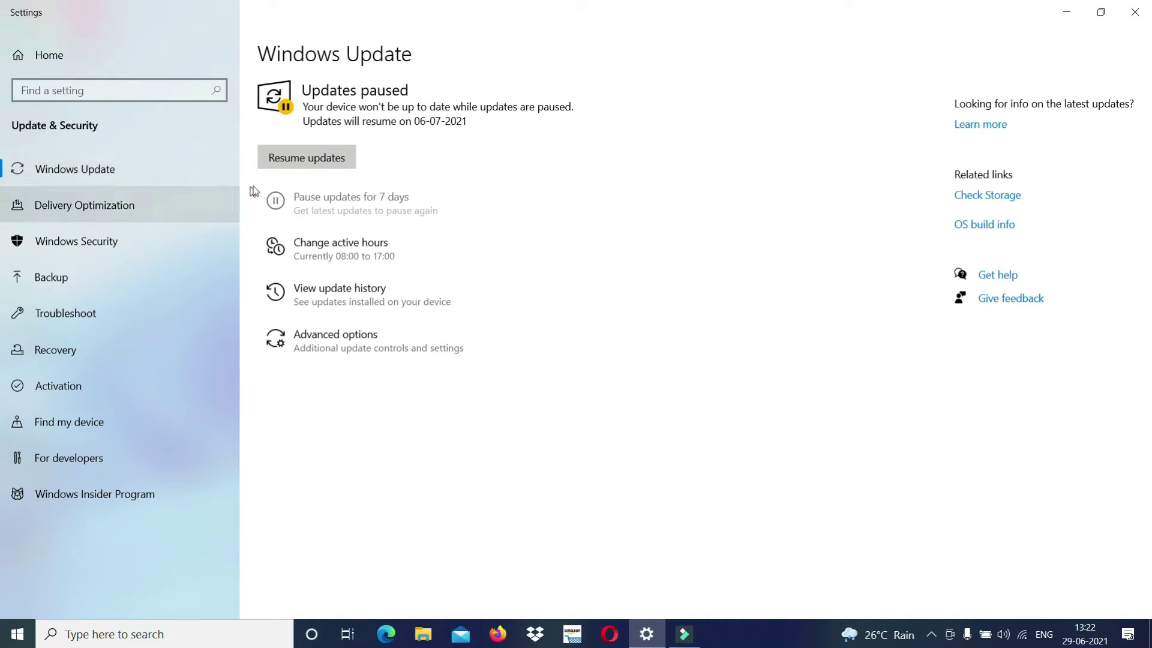
pyautogui.click(300, 157)
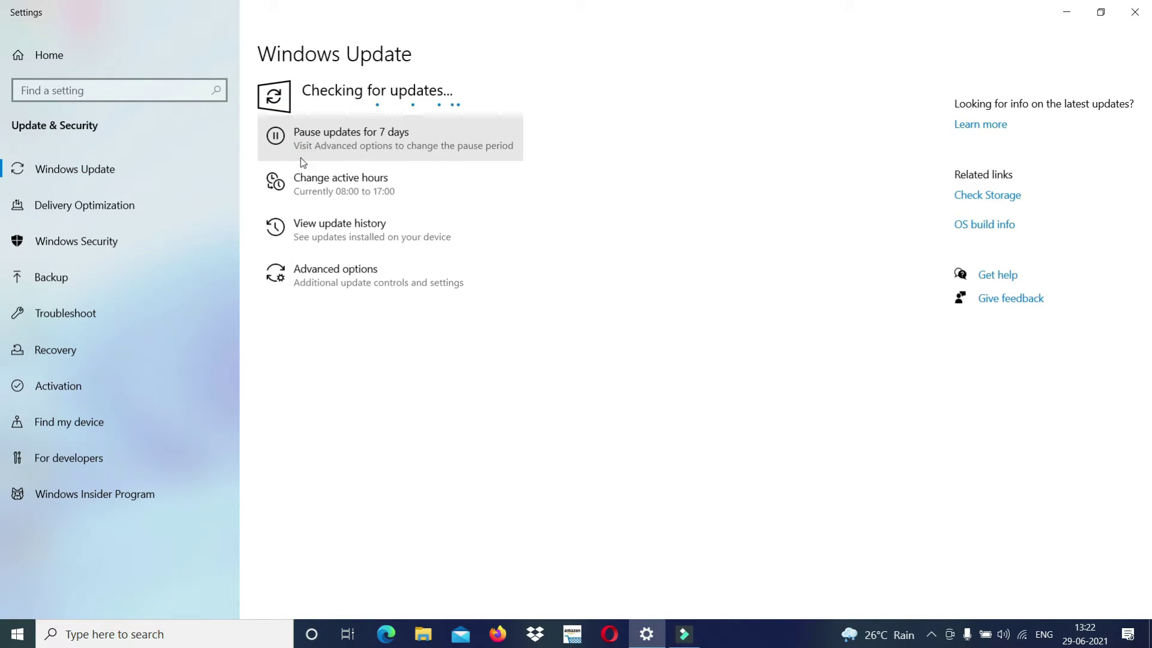